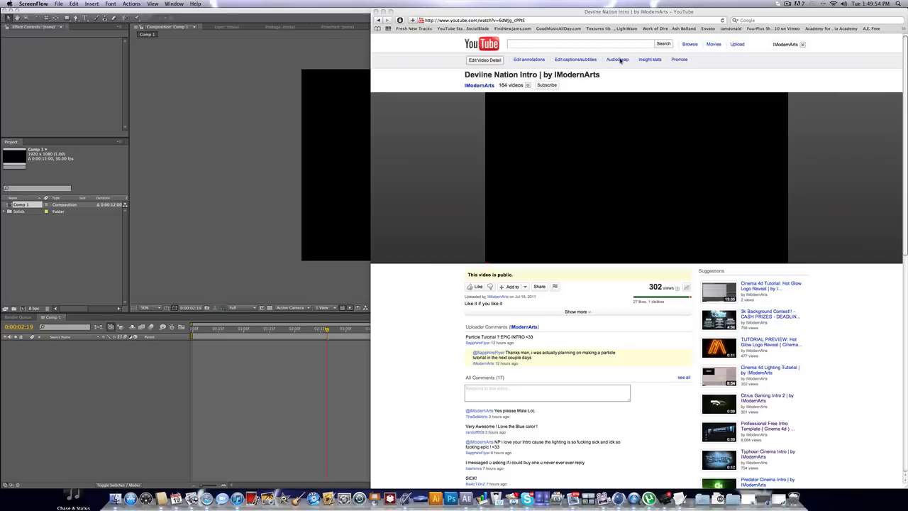
Step: Play the Deviine Nation intro on YouTube, pause it on the logo reveal, and put the browser window away
click(448, 246)
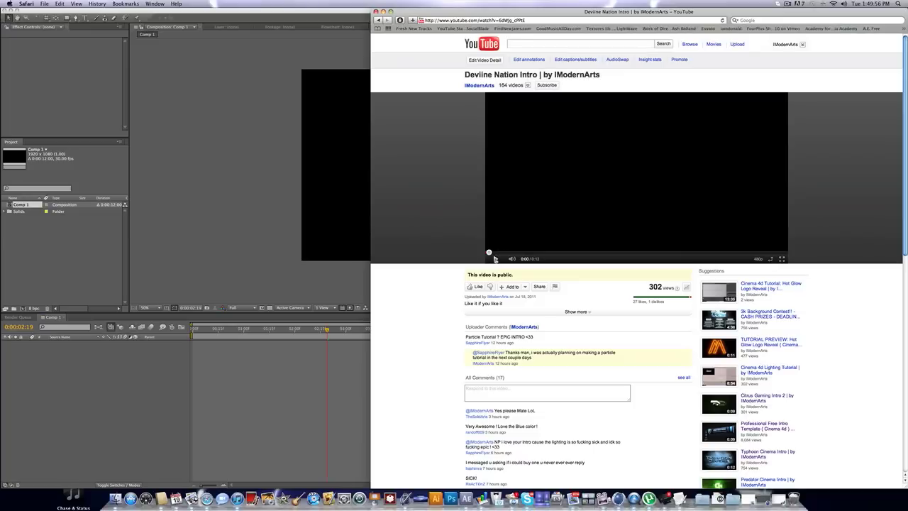
click(495, 260)
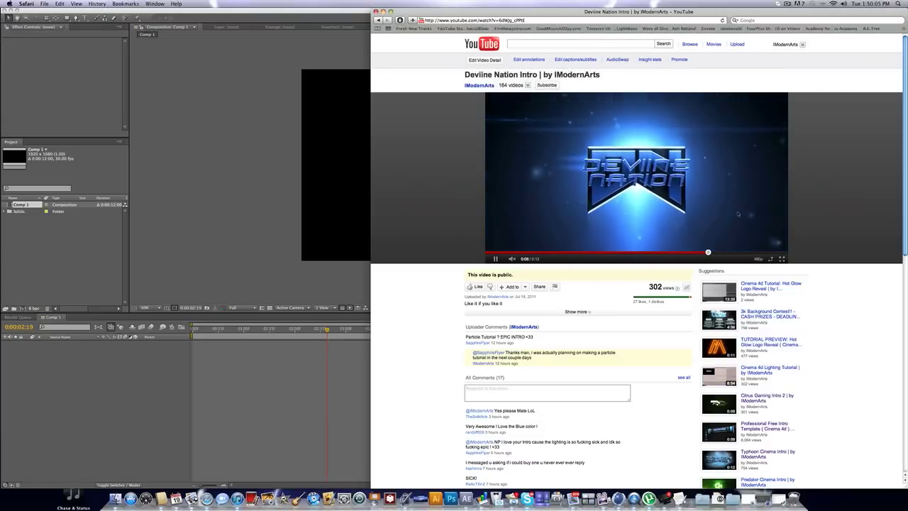
click(495, 259)
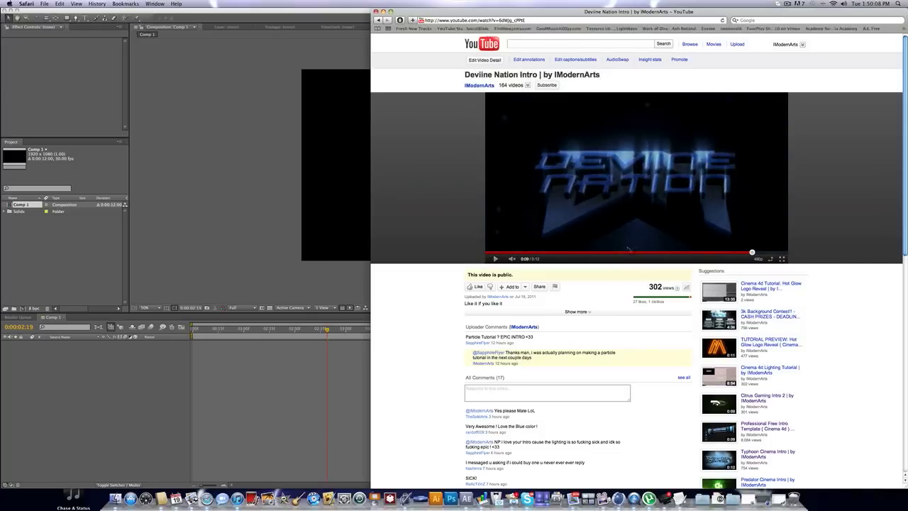
click(618, 253)
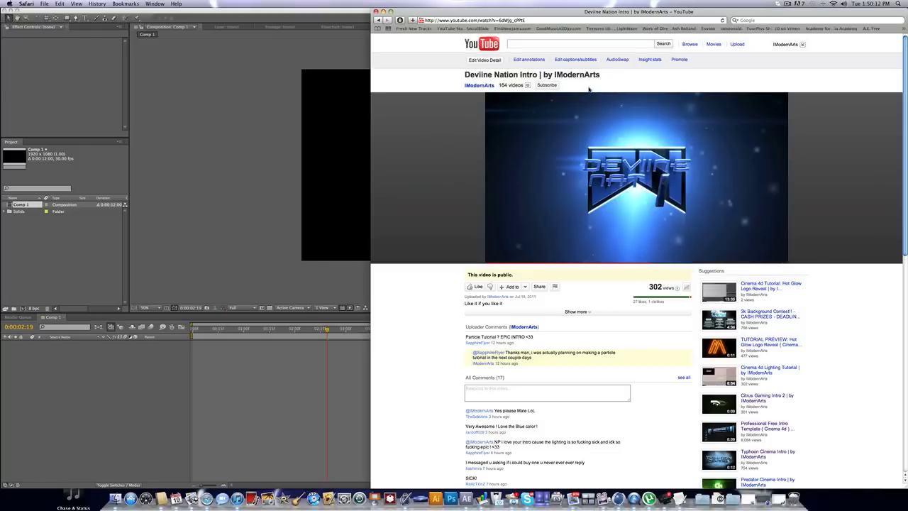
mouse_move(563, 101)
click(383, 11)
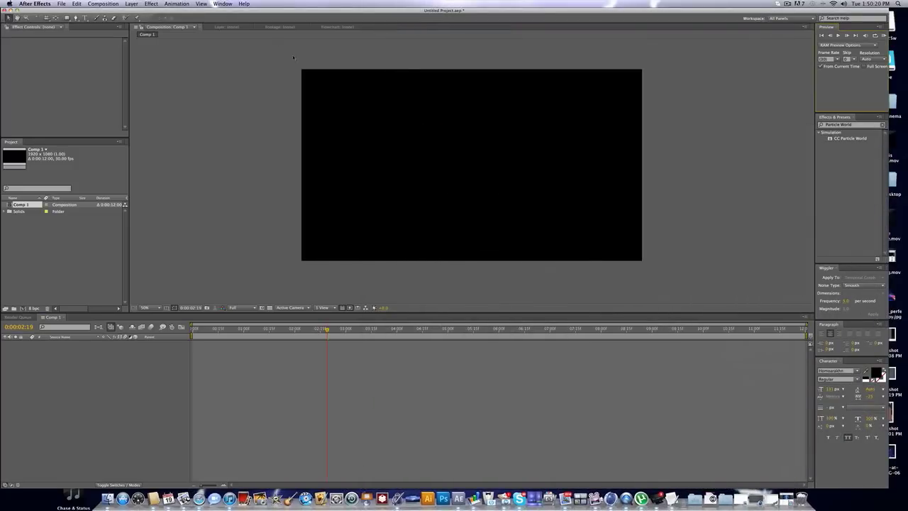
Step: Create a new 1920 x 1080 composition with square pixels, 30 frames per second and a 12-second duration
click(95, 4)
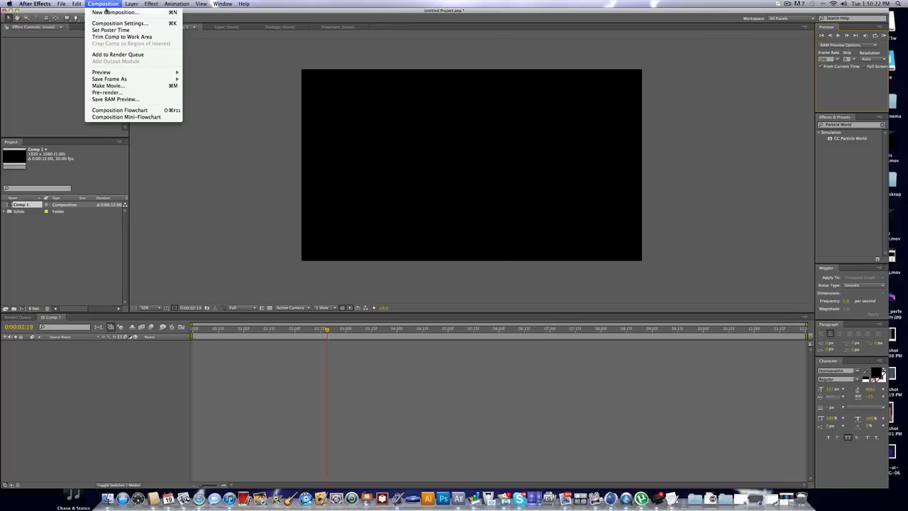
click(108, 12)
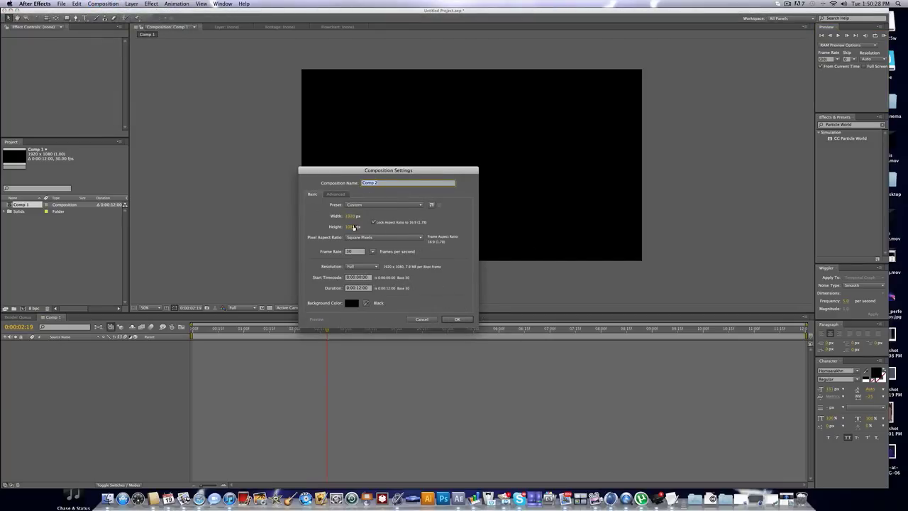
click(465, 320)
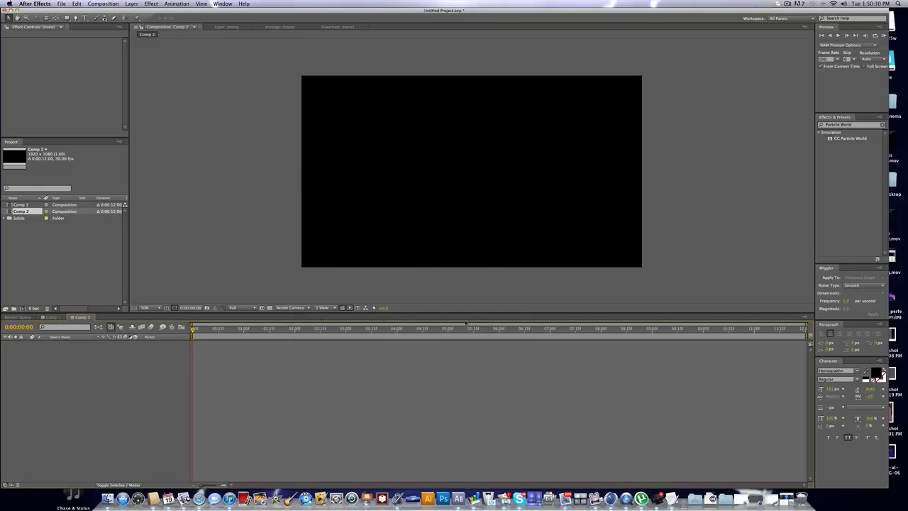
Step: Add a black solid layer to the new composition using the default solid settings
right_click(101, 366)
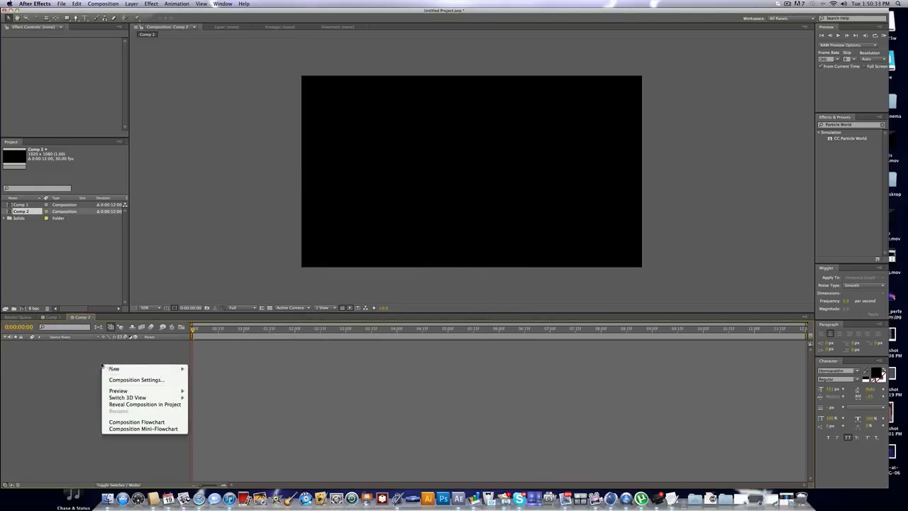
mouse_move(114, 369)
click(251, 389)
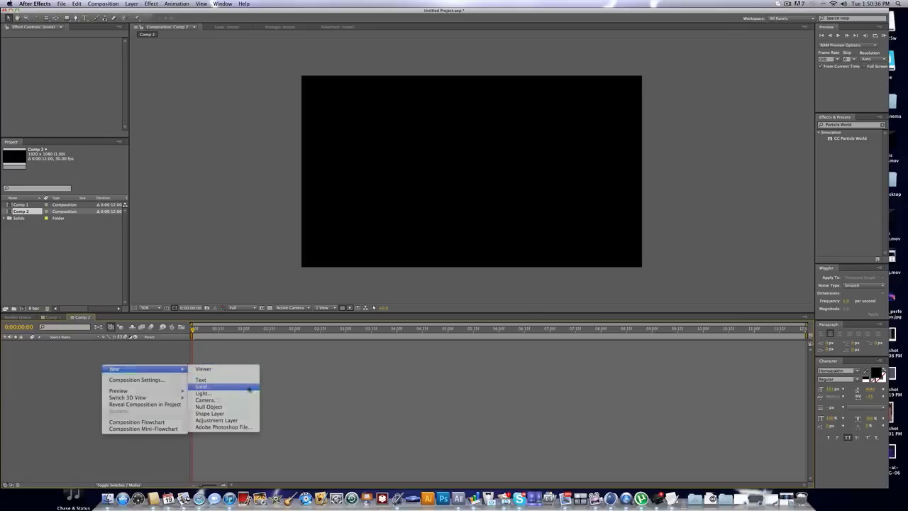
click(505, 390)
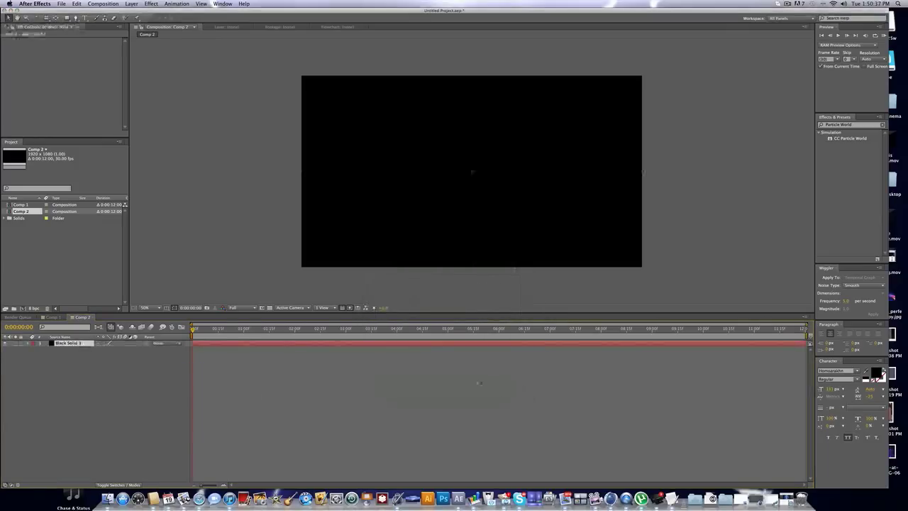
Step: Apply the CC Particle World simulation effect to the black solid and scrub through the timeline to preview its particles
drag(392, 329, 552, 329)
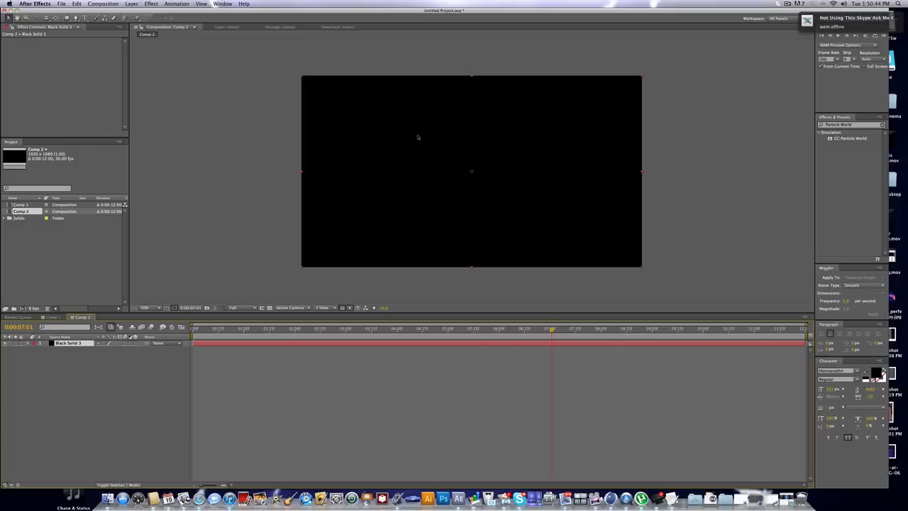
click(151, 4)
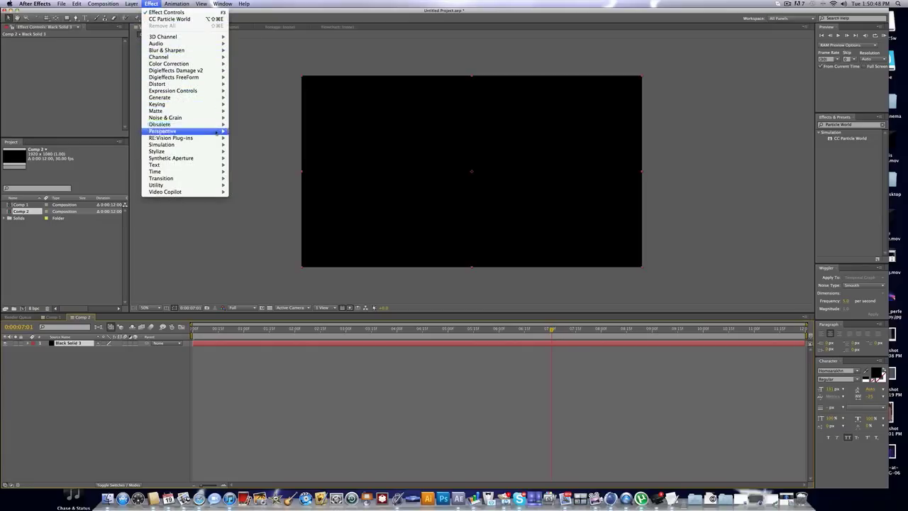
mouse_move(209, 145)
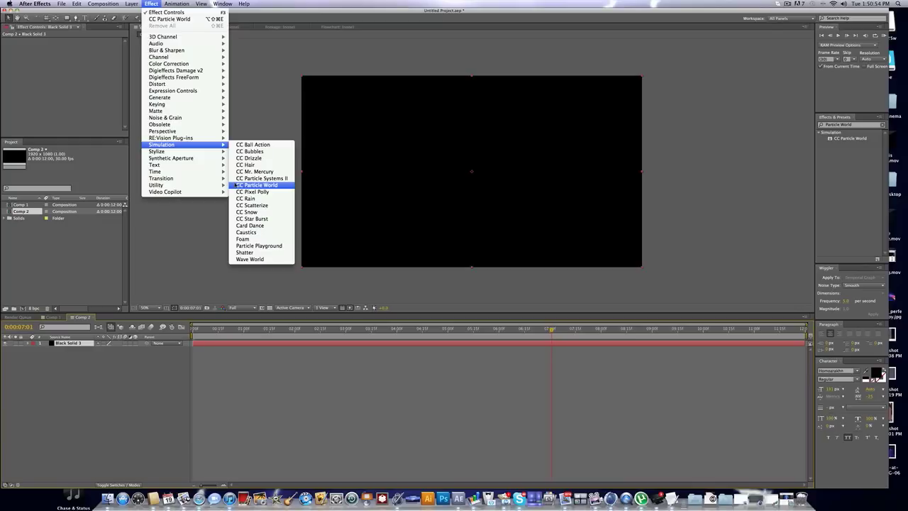
click(236, 185)
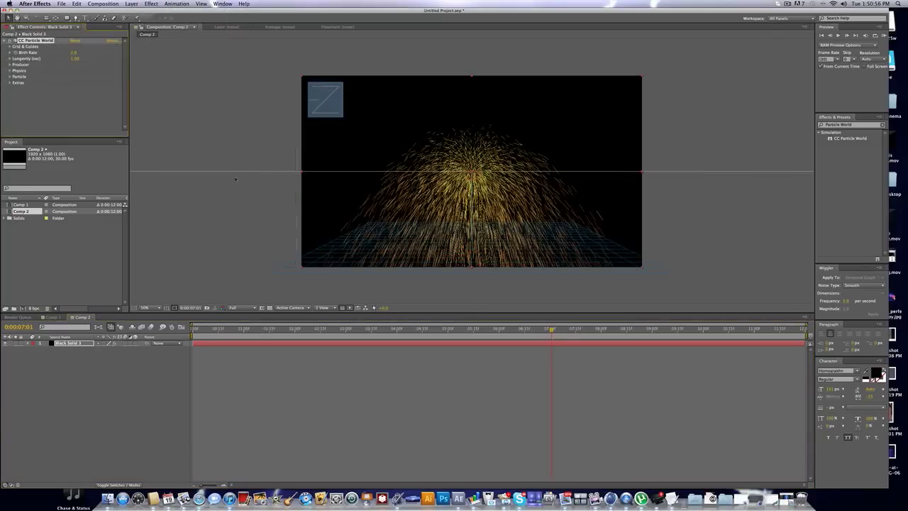
drag(195, 329, 527, 328)
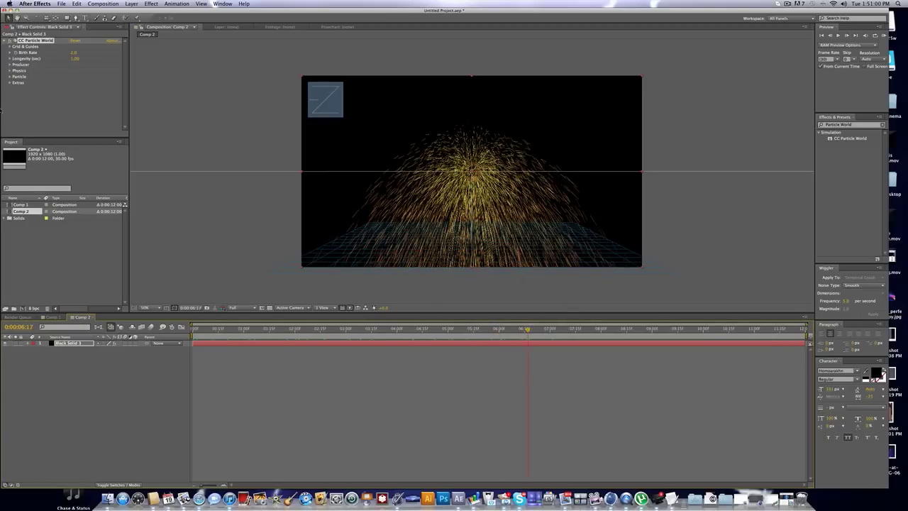
Step: Switch to Safari to check the particles in the paused intro video, and return to After Effects
click(802, 499)
click(769, 365)
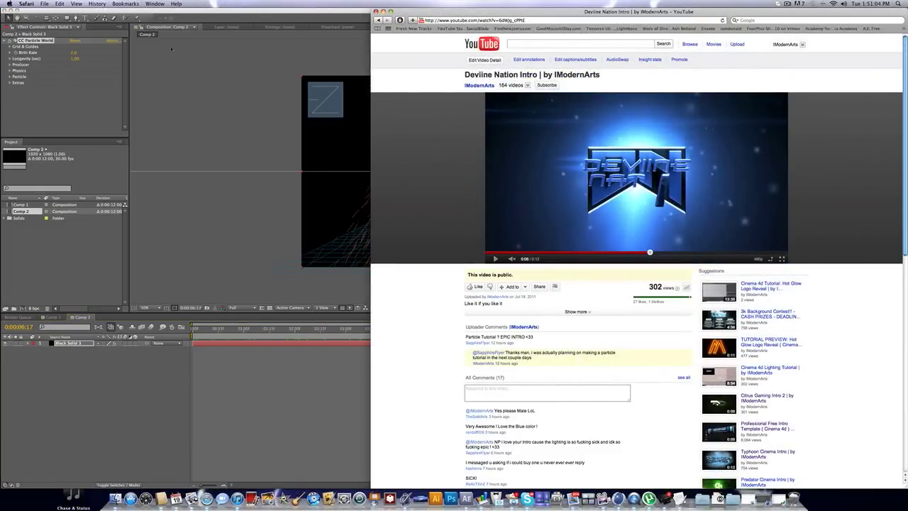
click(271, 53)
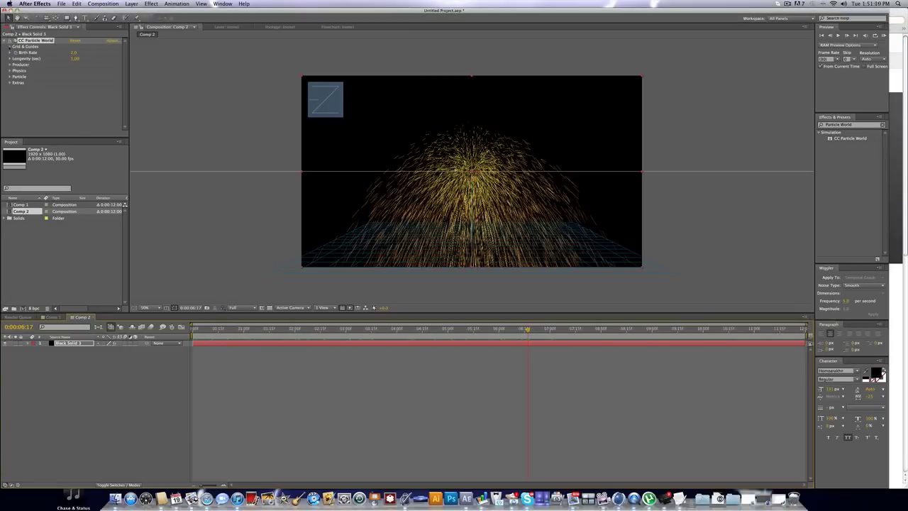
Step: Turn off the Horizon and Grid guides of the CC Particle World effect
click(10, 46)
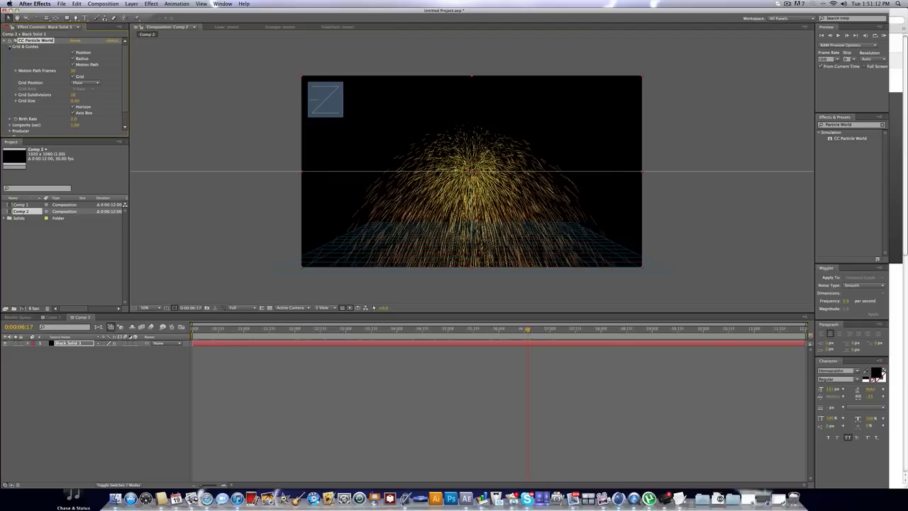
click(73, 107)
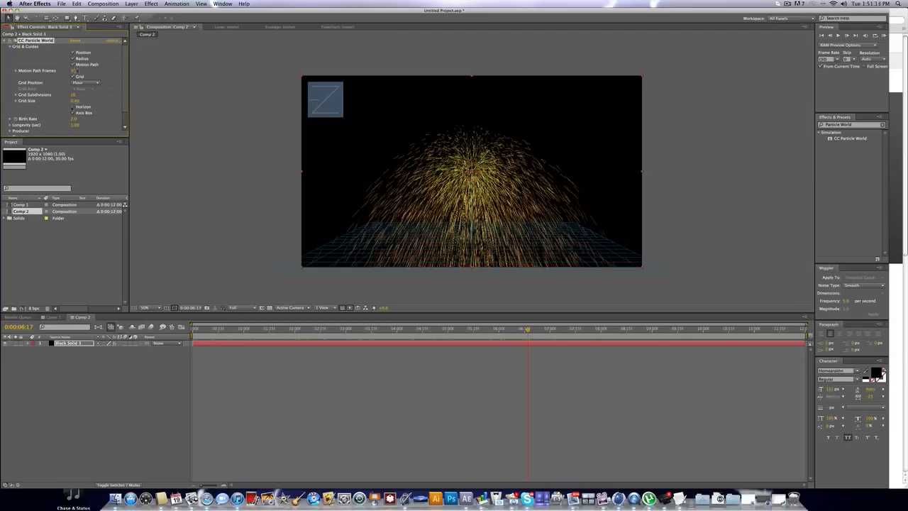
click(73, 76)
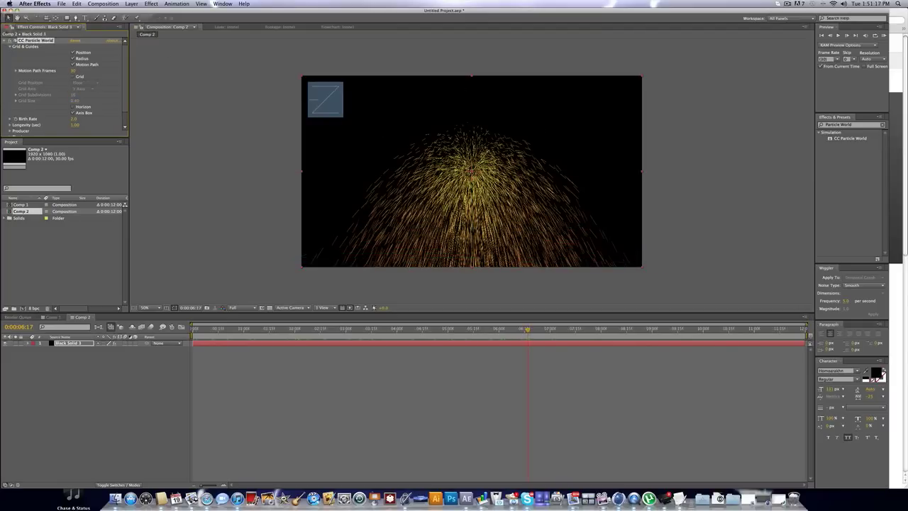
click(10, 46)
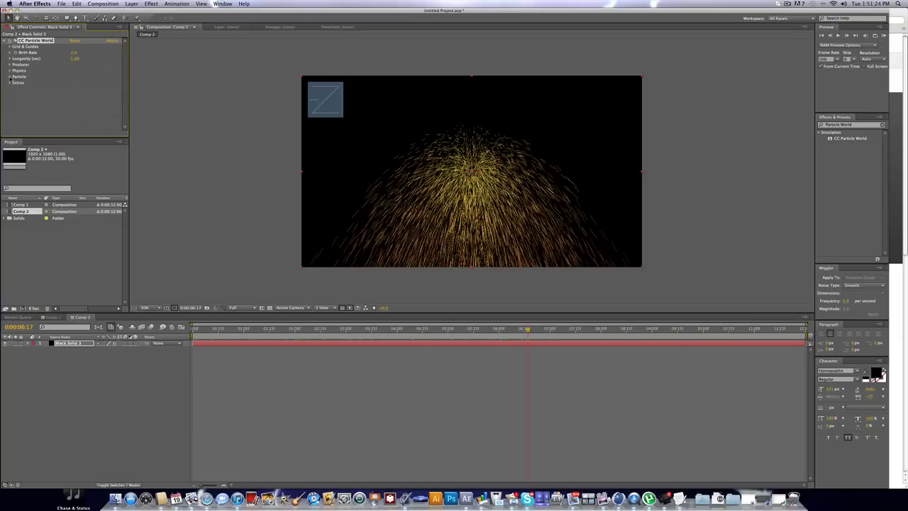
Step: Try the Star, Motion Polygon and Cube particle types in the effect's Particle settings
click(9, 77)
scroll(9, 80, down, 2)
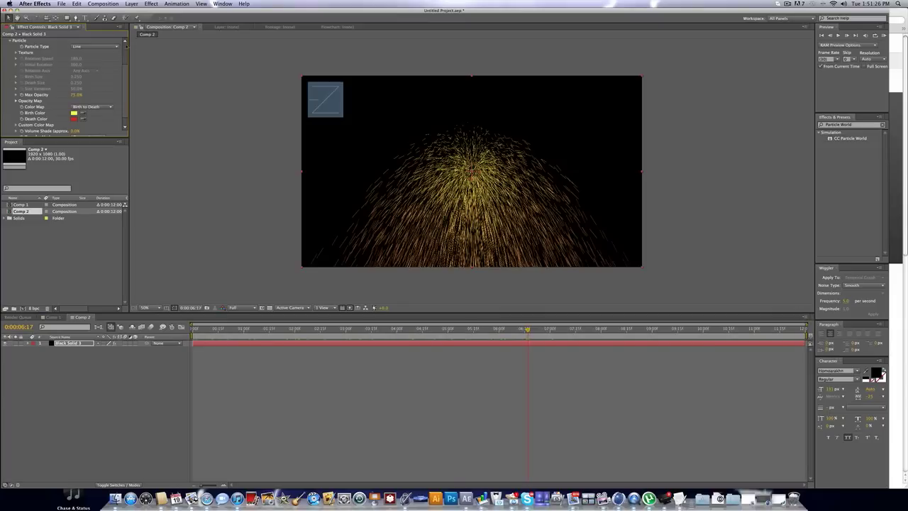
click(98, 50)
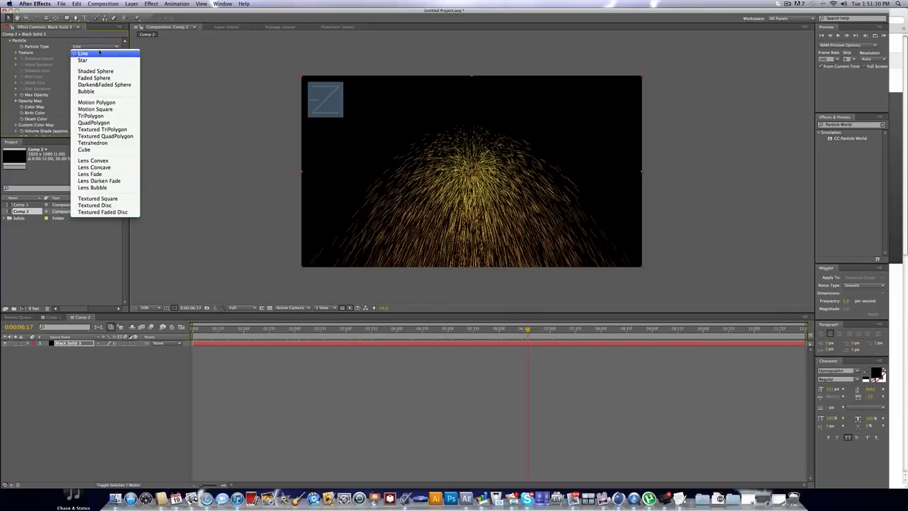
click(91, 60)
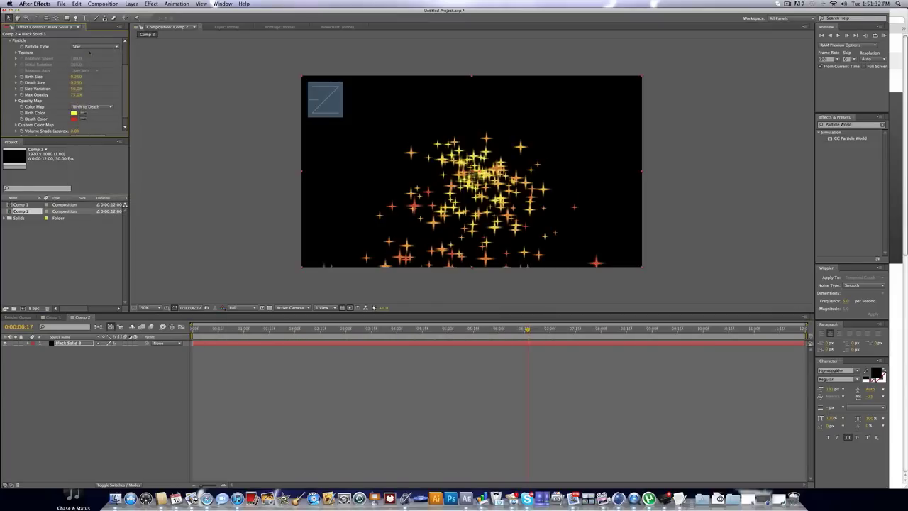
click(89, 51)
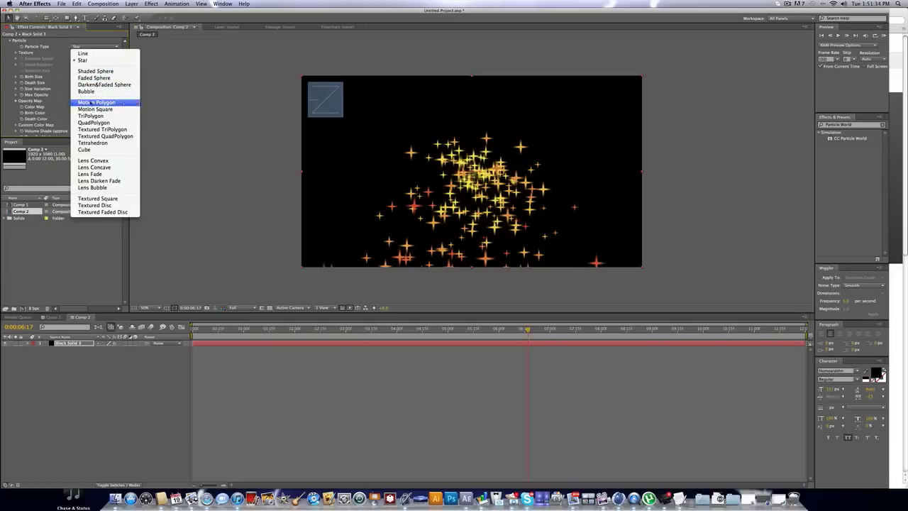
click(92, 103)
click(97, 50)
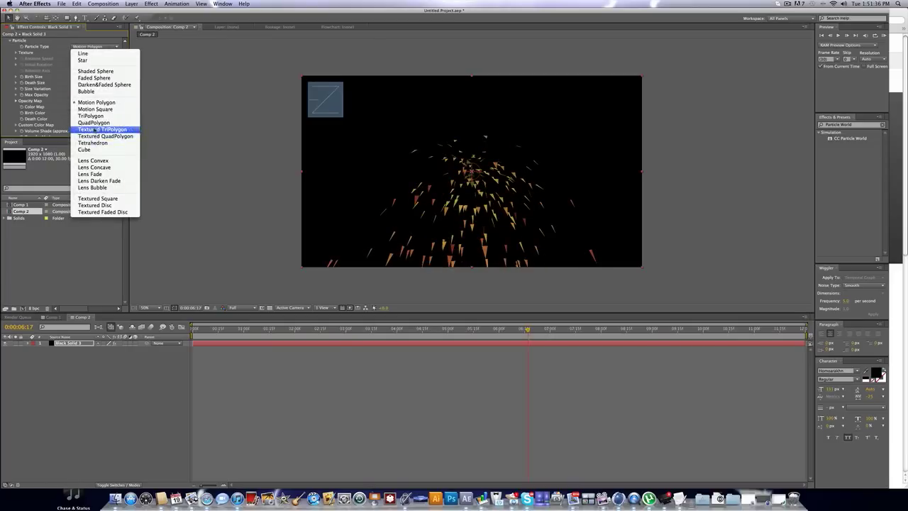
click(84, 149)
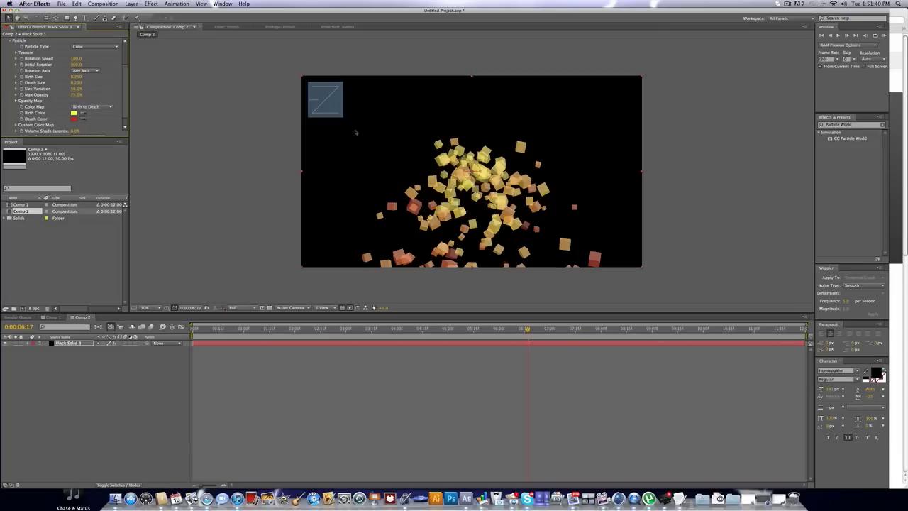
Step: Set the particle type to Faded Sphere and preview the particle animation along the timeline
click(96, 47)
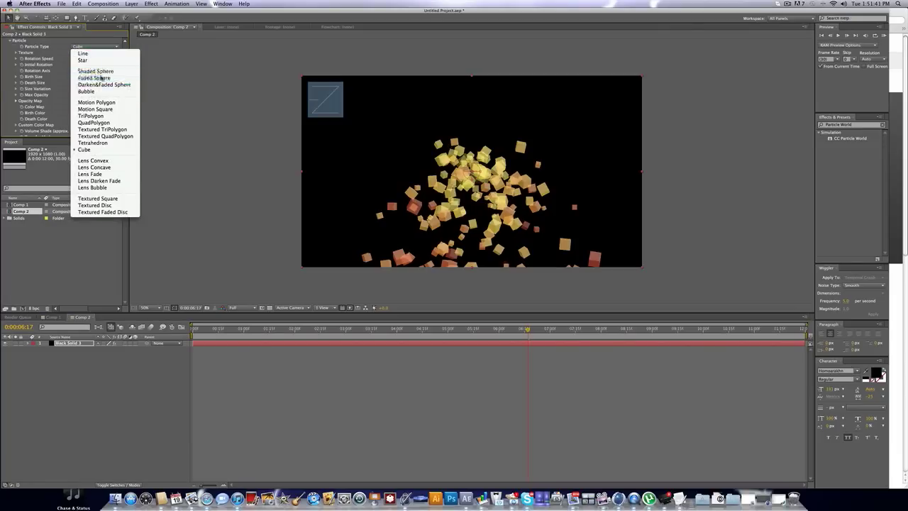
click(88, 77)
drag(273, 328, 430, 280)
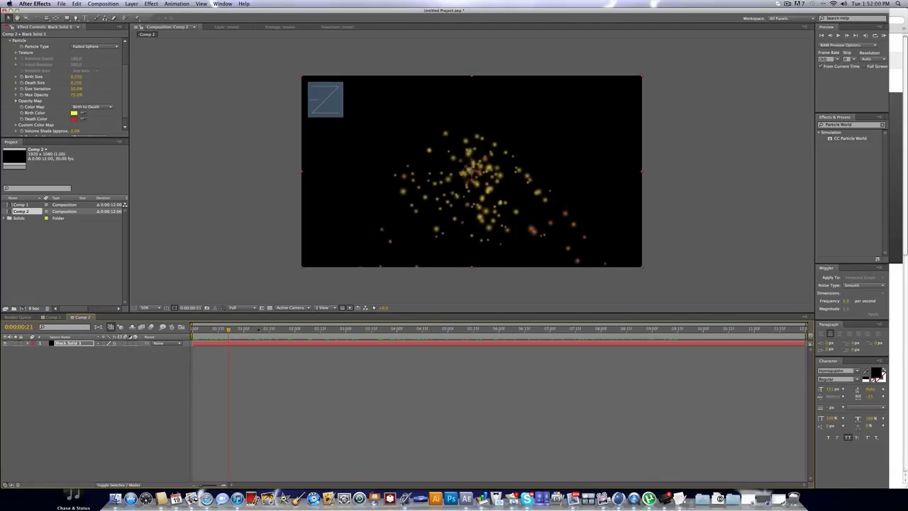
key(space)
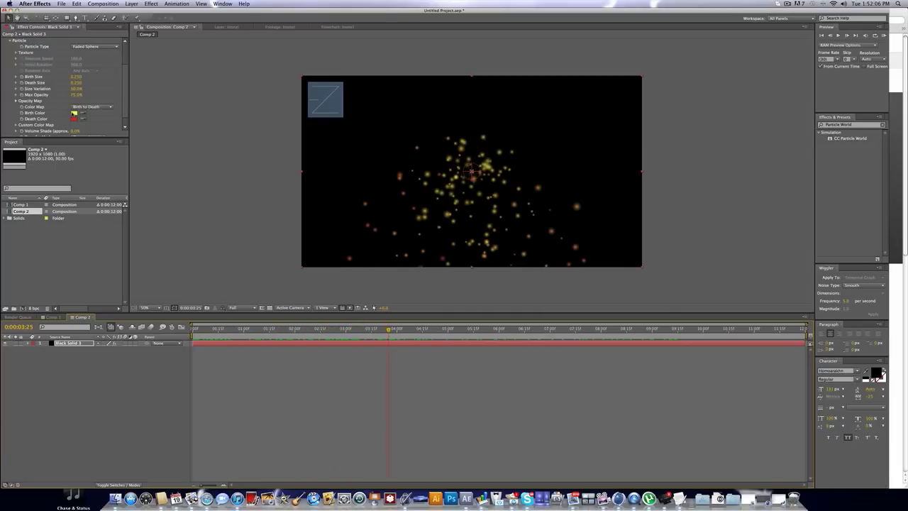
Step: Set the particles' birth color to a bright, saturated light blue
click(74, 113)
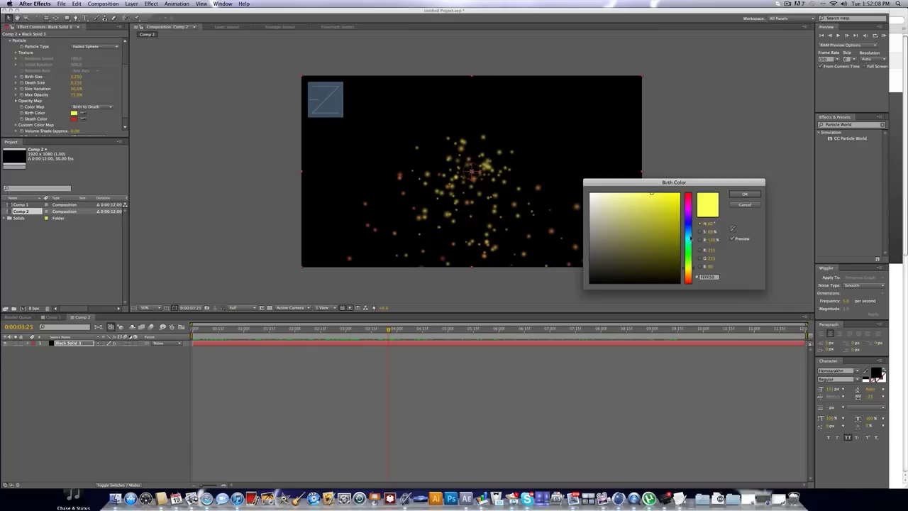
drag(691, 240, 689, 232)
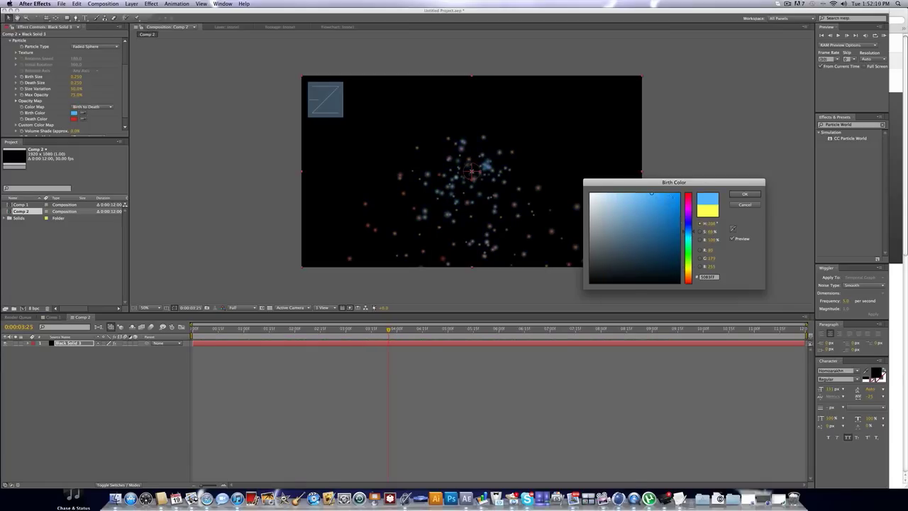
mouse_move(652, 193)
mouse_down()
mouse_move(672, 183)
mouse_move(652, 179)
mouse_move(663, 180)
mouse_up()
key(Return)
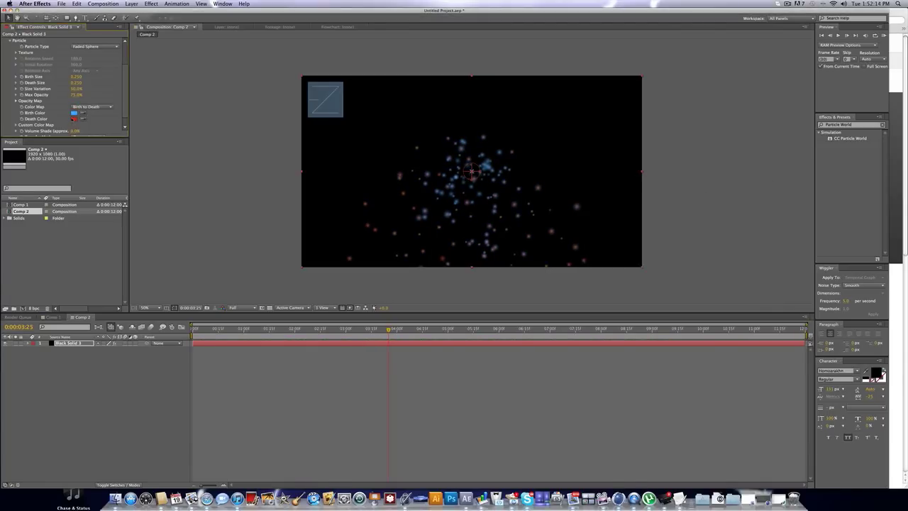
Step: Set the particles' death color to a very dark blue, hex 111922
click(74, 119)
click(687, 230)
drag(660, 217, 635, 271)
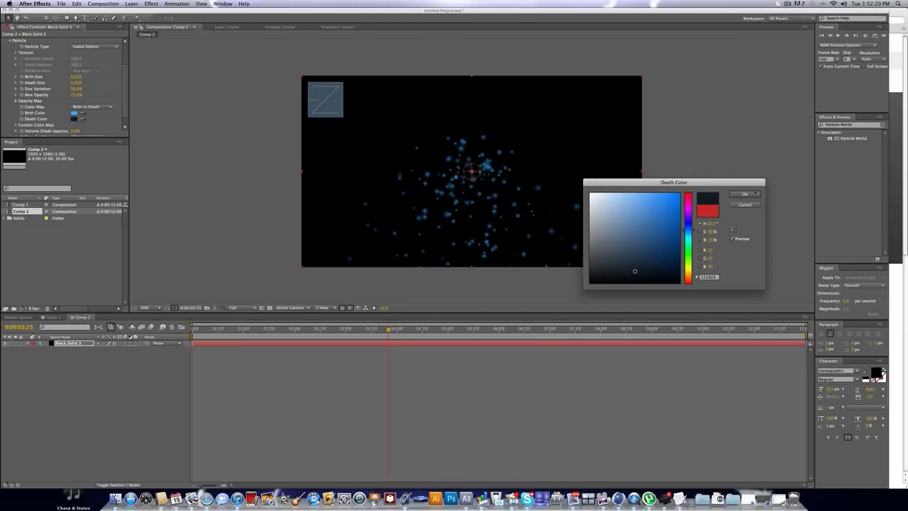
key(Return)
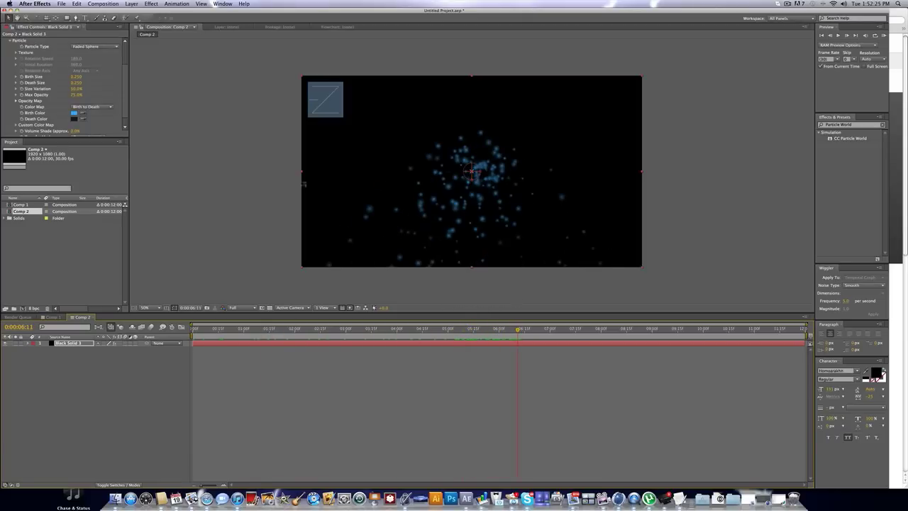
Step: Try a different birth size and max opacity for the particles, undoing each change
mouse_move(76, 76)
mouse_down()
mouse_move(106, 76)
mouse_move(84, 76)
mouse_up()
drag(262, 328, 364, 324)
key(super+z)
drag(80, 95, 71, 95)
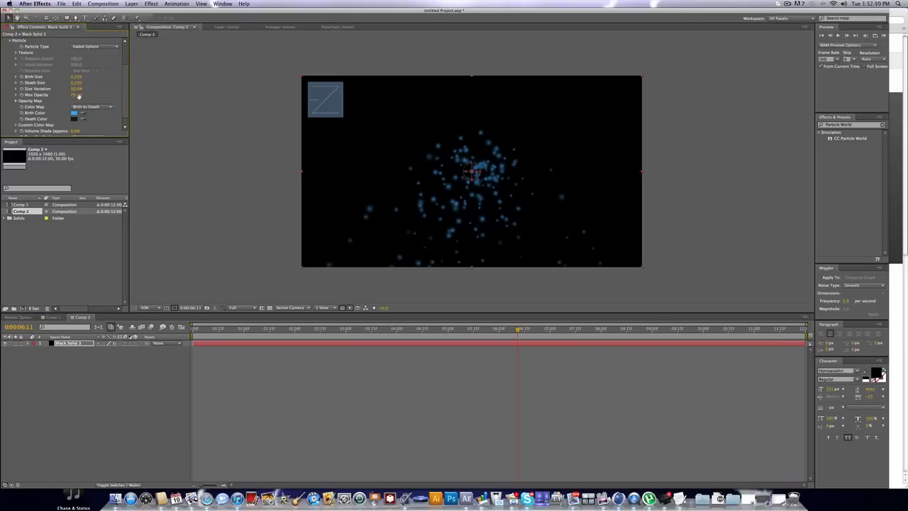
key(super+z)
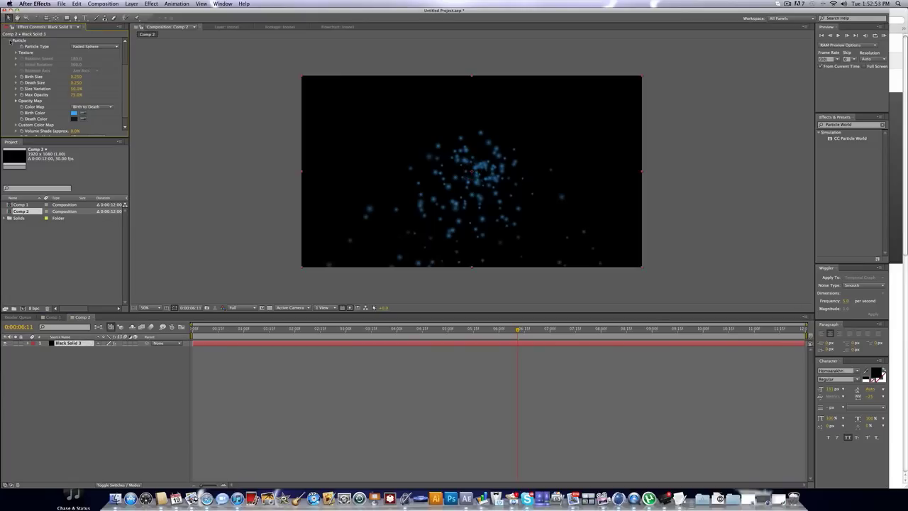
Step: Collapse the effect's Particle settings and expand its Producer settings
scroll(127, 72, up, 2)
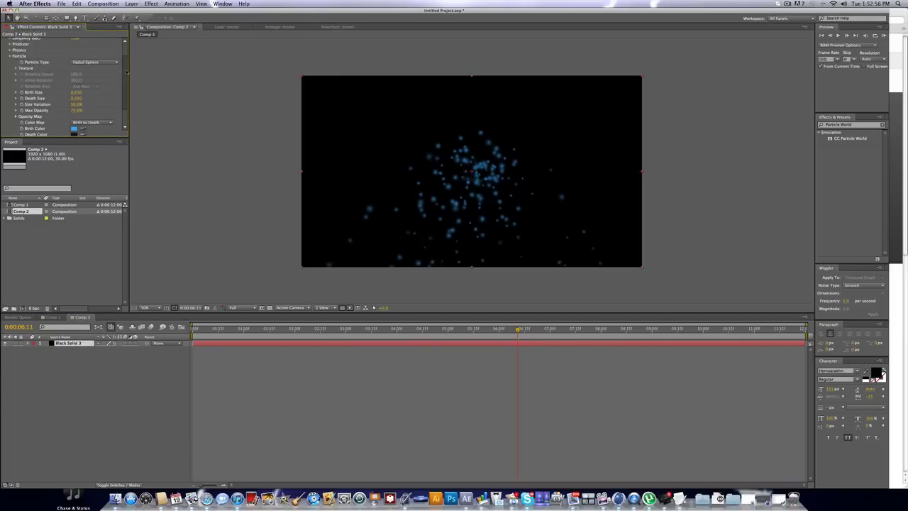
scroll(127, 72, up, 1)
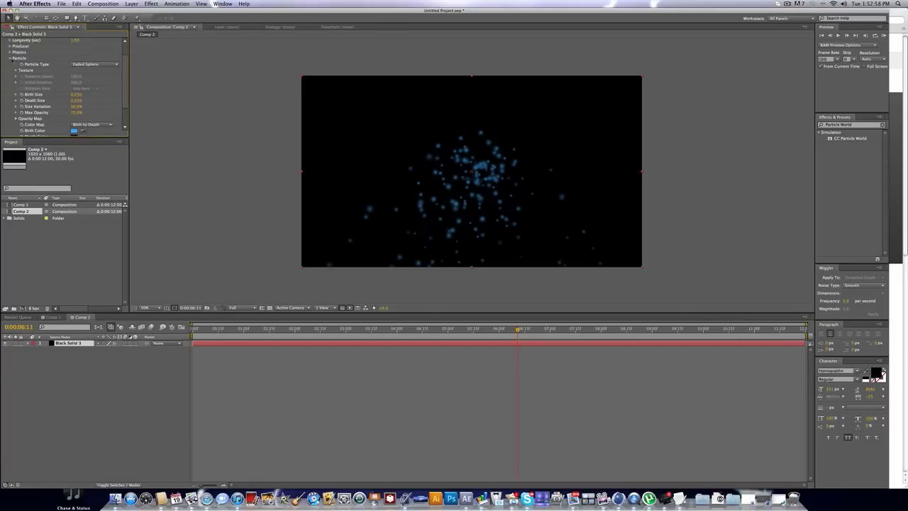
click(10, 58)
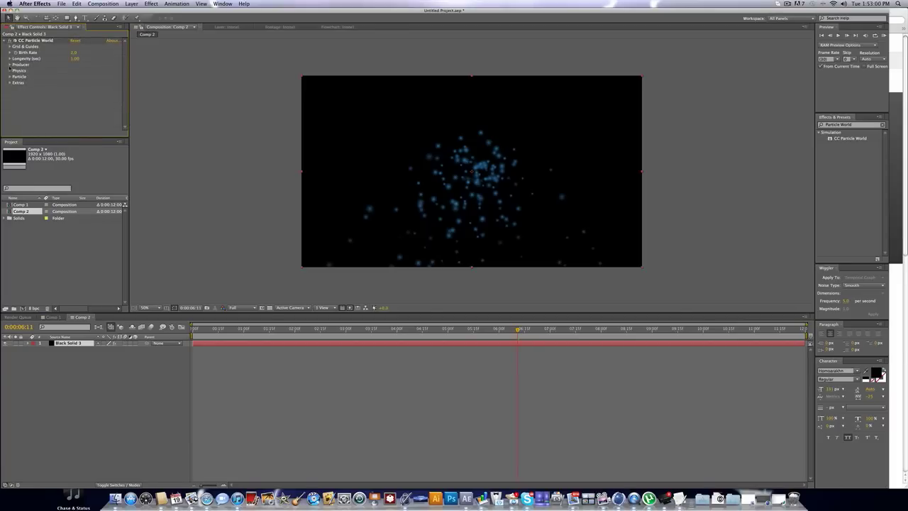
click(9, 65)
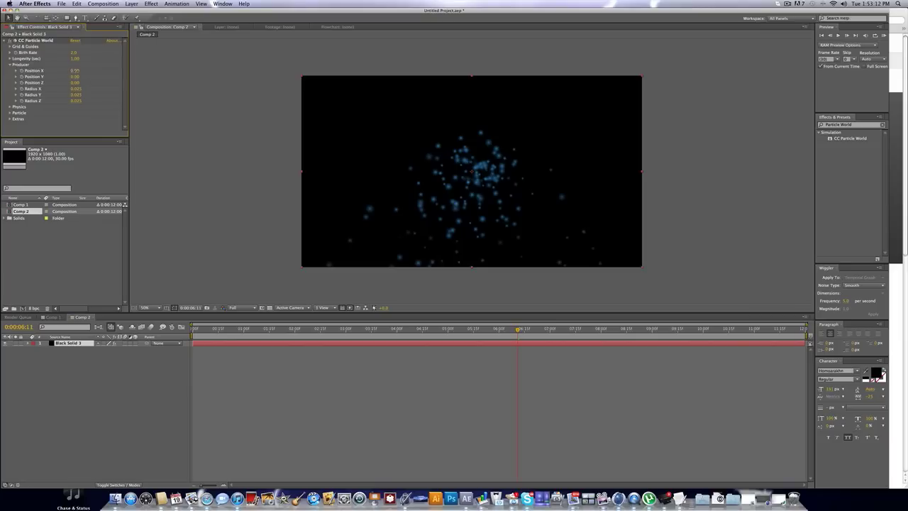
Step: Try shifting the particle producer horizontally across the frame, and undo the move
drag(76, 70, 32, 65)
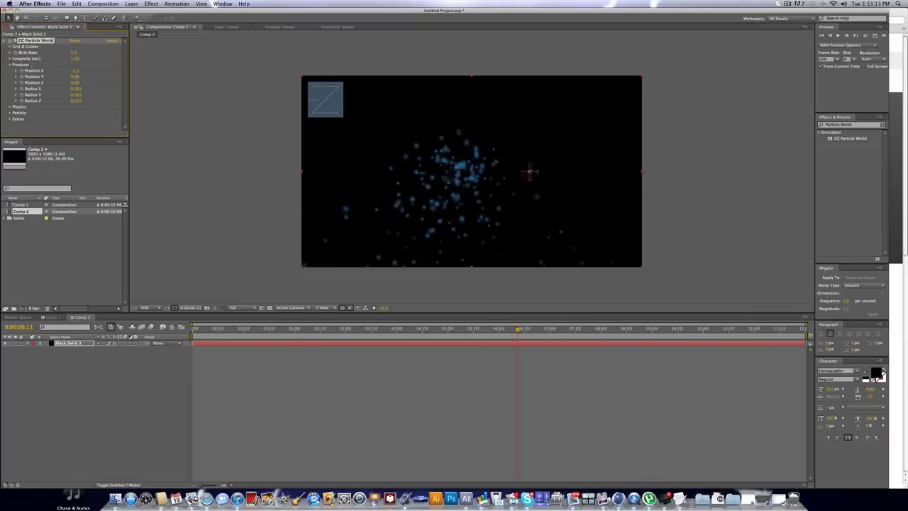
drag(530, 172, 356, 171)
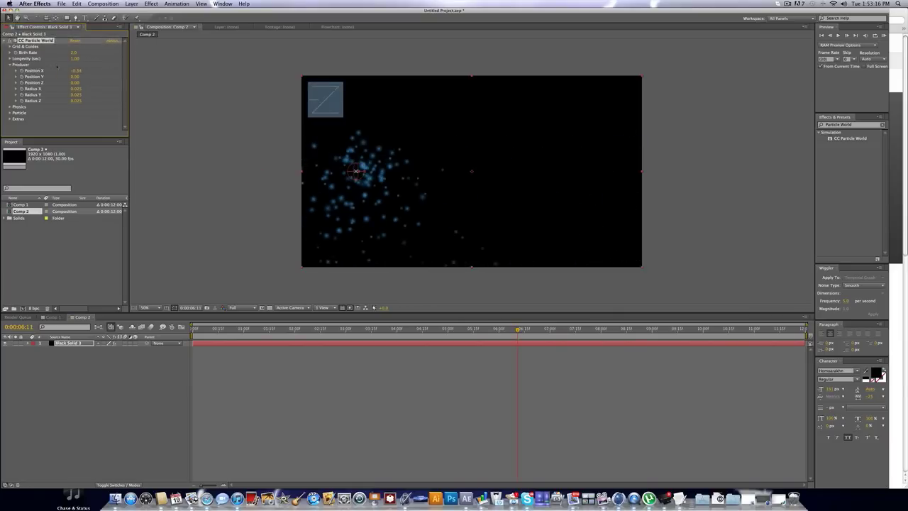
key(super+z)
Step: Set the producer's Position Z to -0.80 and preview the particles along the timeline
mouse_move(76, 84)
mouse_down()
mouse_move(126, 82)
mouse_move(10, 83)
mouse_move(70, 82)
mouse_up()
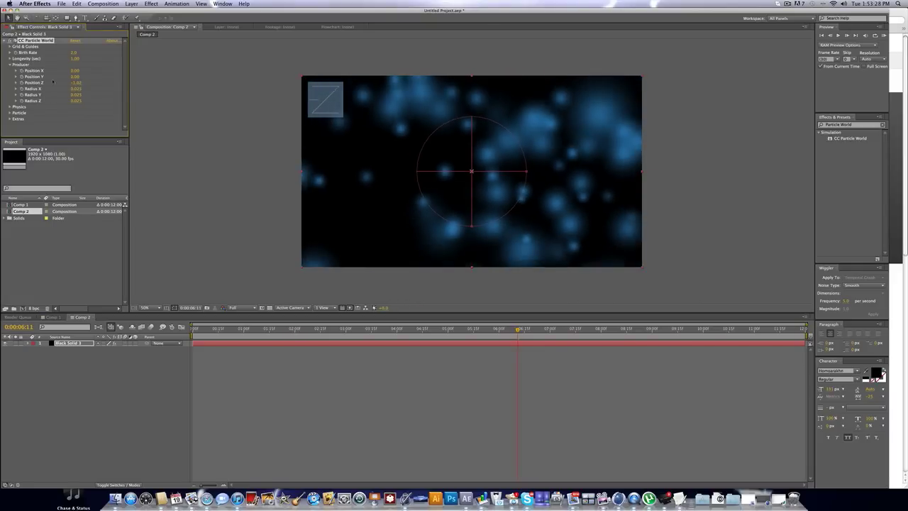
click(75, 83)
text(-0.3)
key(Return)
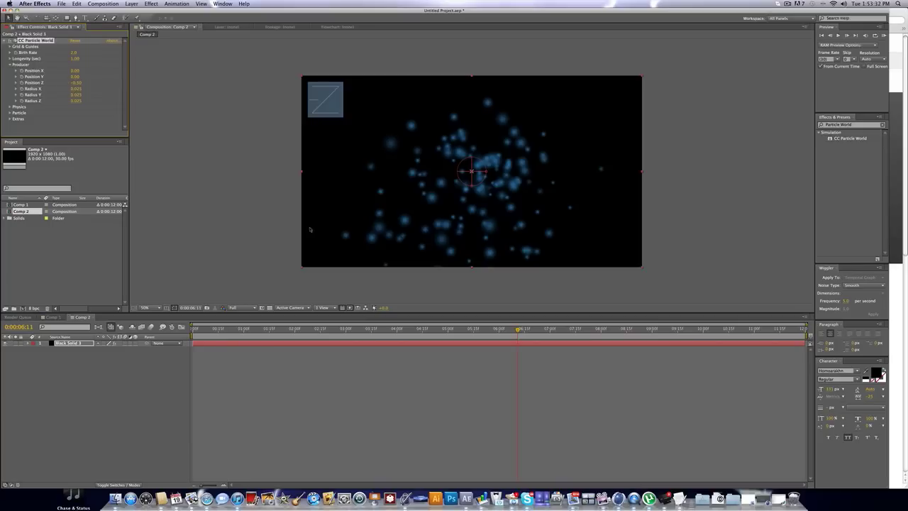
drag(75, 84, 65, 83)
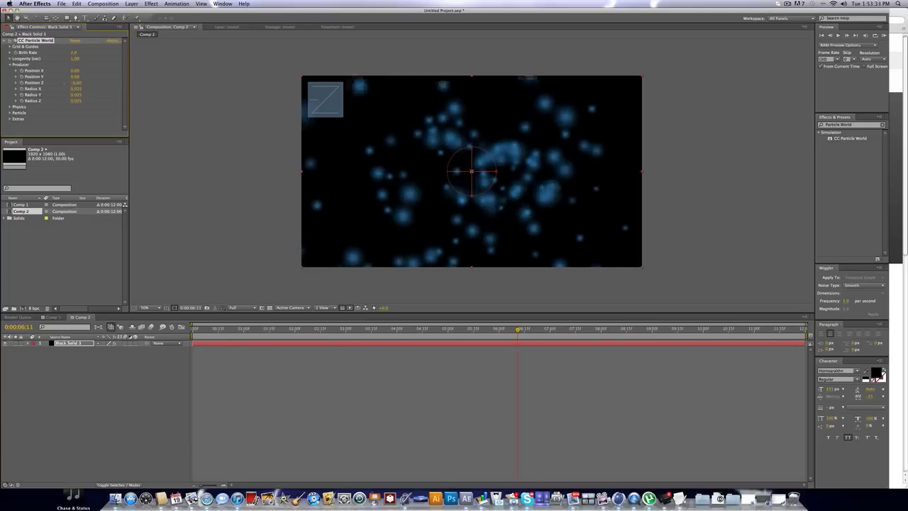
click(75, 82)
text(-0.8)
key(Return)
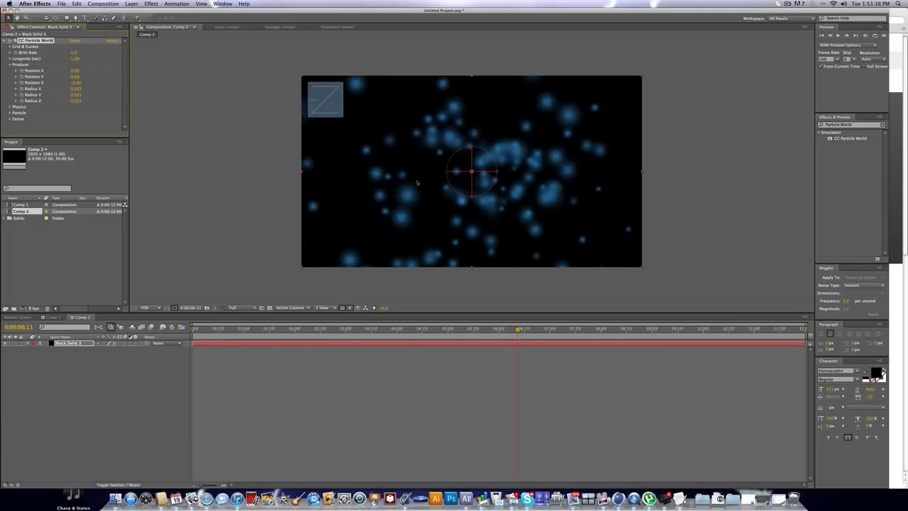
drag(393, 330, 579, 325)
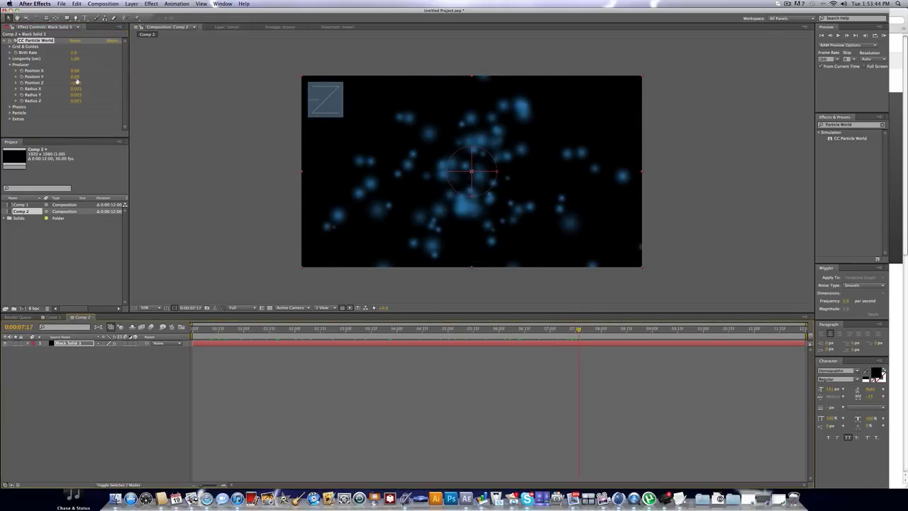
Step: Spread the producer over the frame by raising Radius X to about 0.200 and Radius Y to about 0.175
mouse_move(75, 77)
mouse_down()
mouse_move(116, 71)
mouse_move(42, 71)
mouse_move(69, 77)
mouse_move(63, 72)
mouse_up()
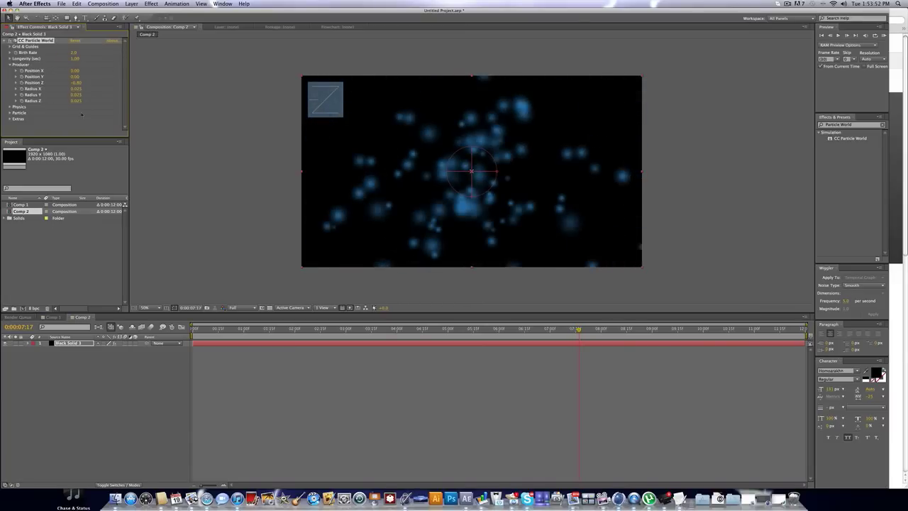
mouse_move(75, 89)
mouse_down()
mouse_move(135, 89)
mouse_move(76, 91)
mouse_move(87, 91)
mouse_up()
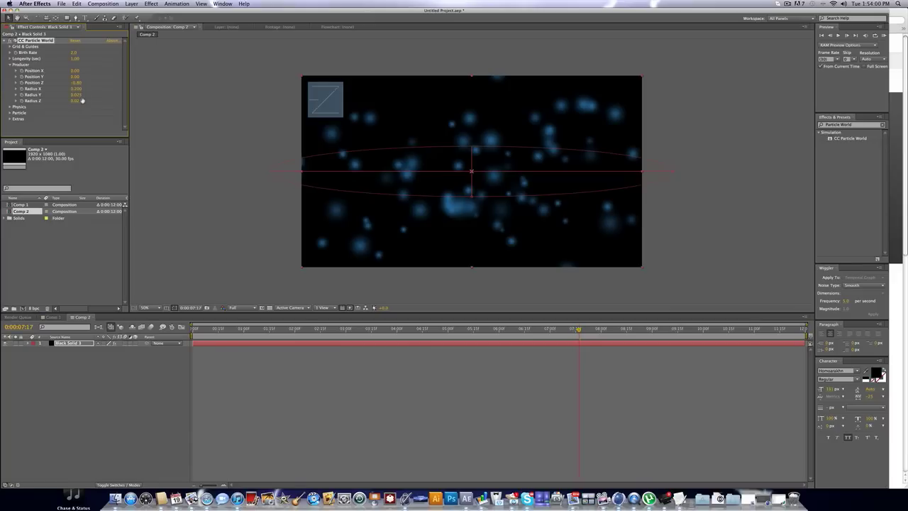
mouse_move(77, 95)
mouse_down()
mouse_move(107, 101)
mouse_move(80, 101)
mouse_up()
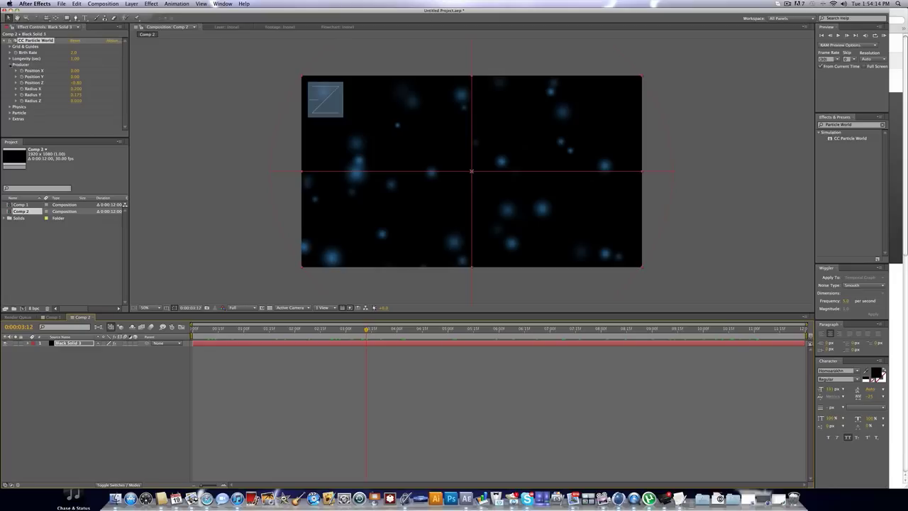
Step: Set the birth rate to 1.0 and the longevity to 4.00 seconds, and preview the particles along the timeline
click(10, 63)
click(10, 53)
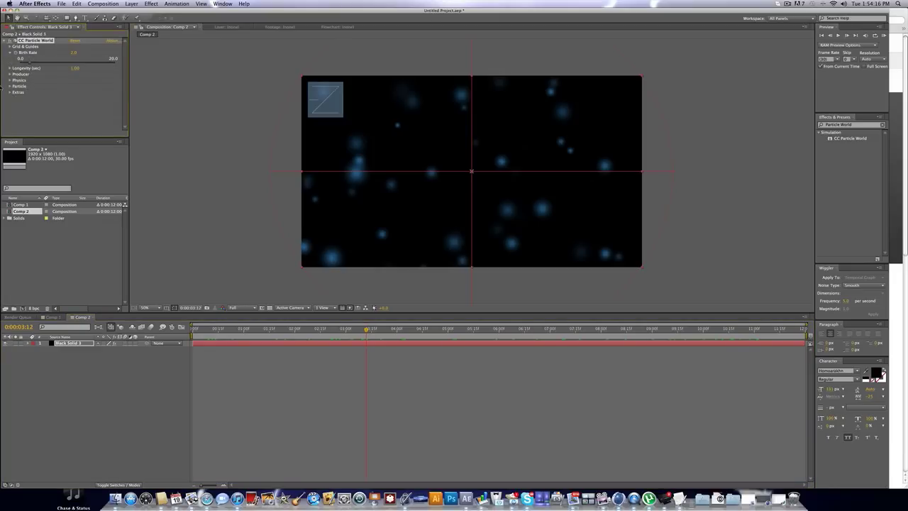
click(11, 72)
click(10, 68)
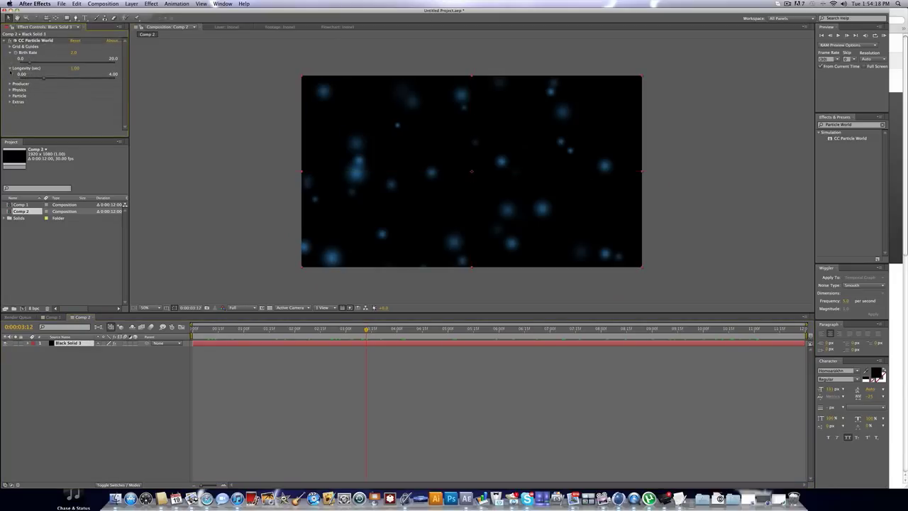
drag(248, 329, 223, 276)
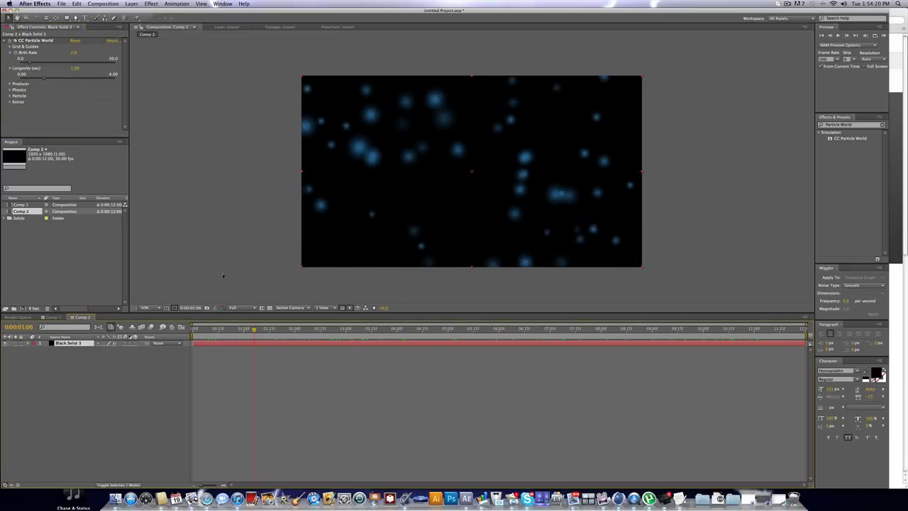
drag(29, 62, 85, 63)
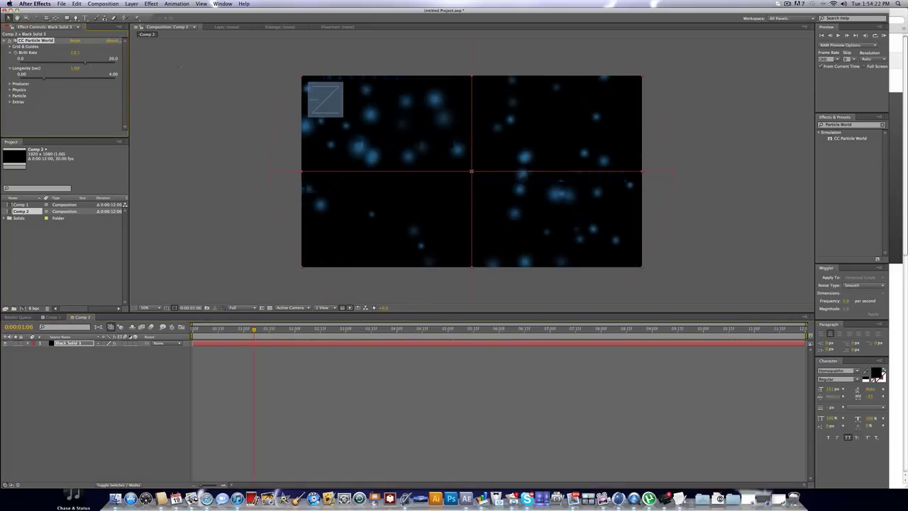
drag(206, 67, 111, 78)
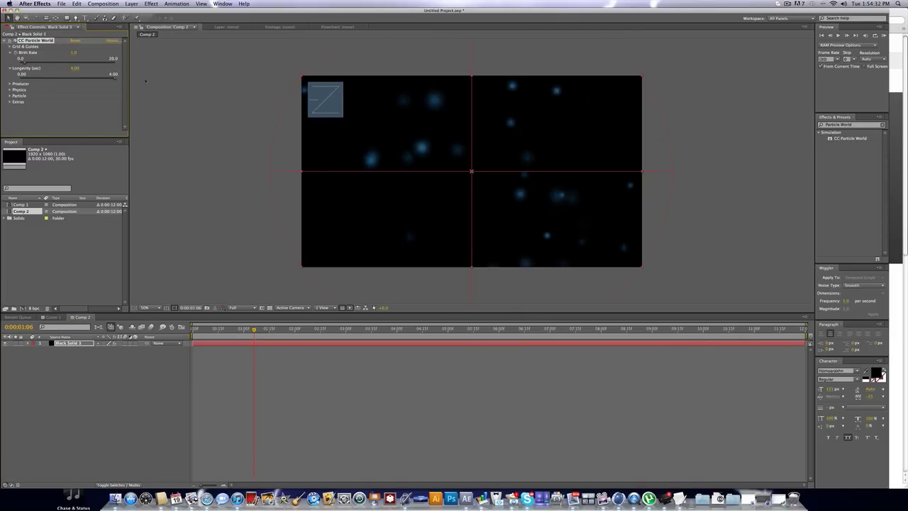
drag(199, 328, 713, 329)
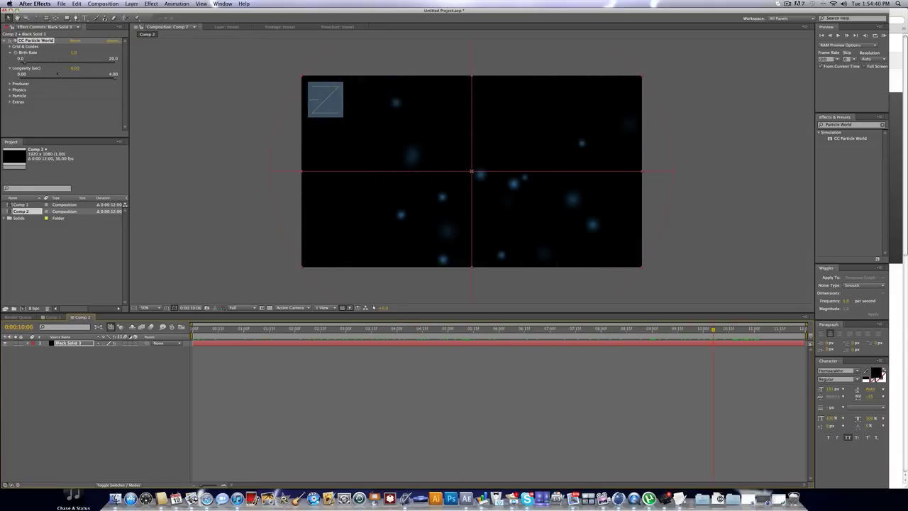
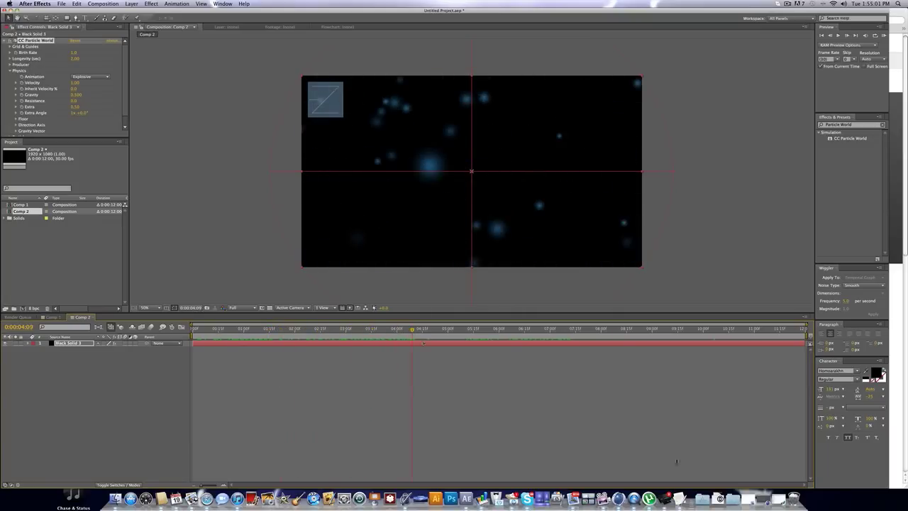
Step: Examine the particles in the Deviine Nation Intro video in Safari and return to After Effects
click(901, 379)
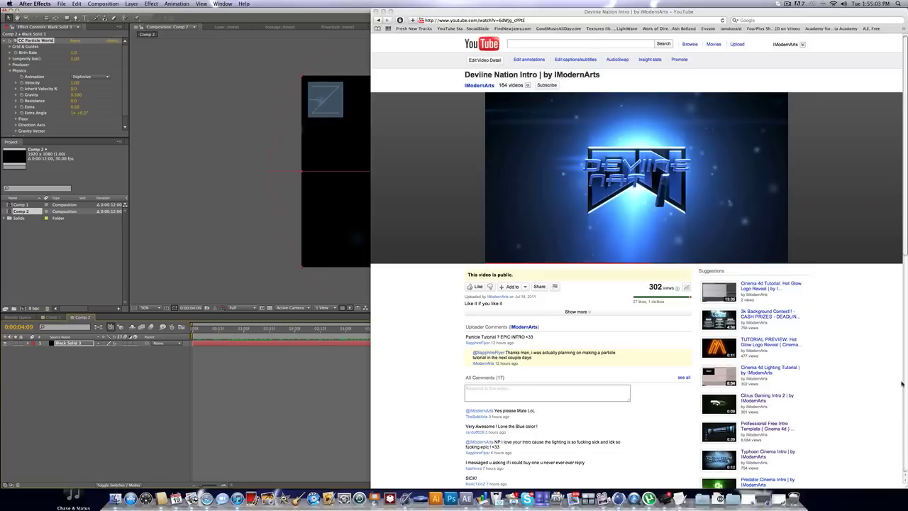
click(553, 252)
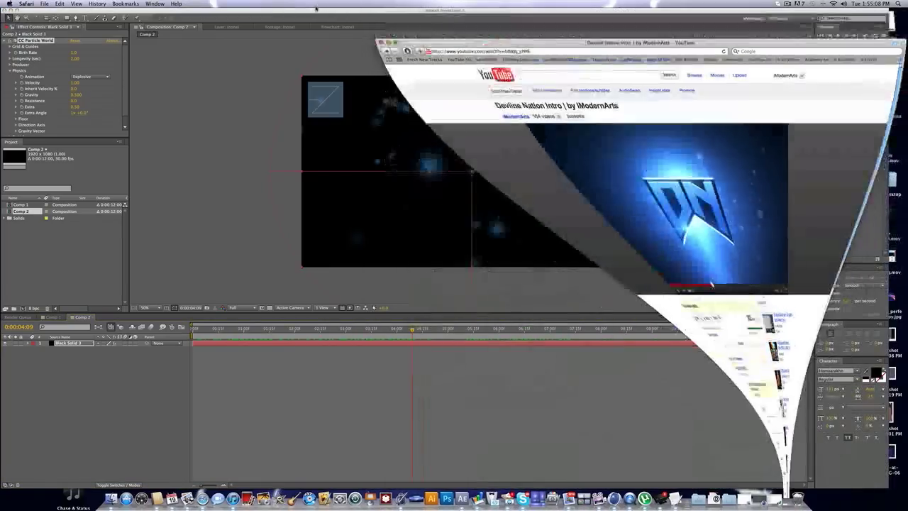
click(382, 12)
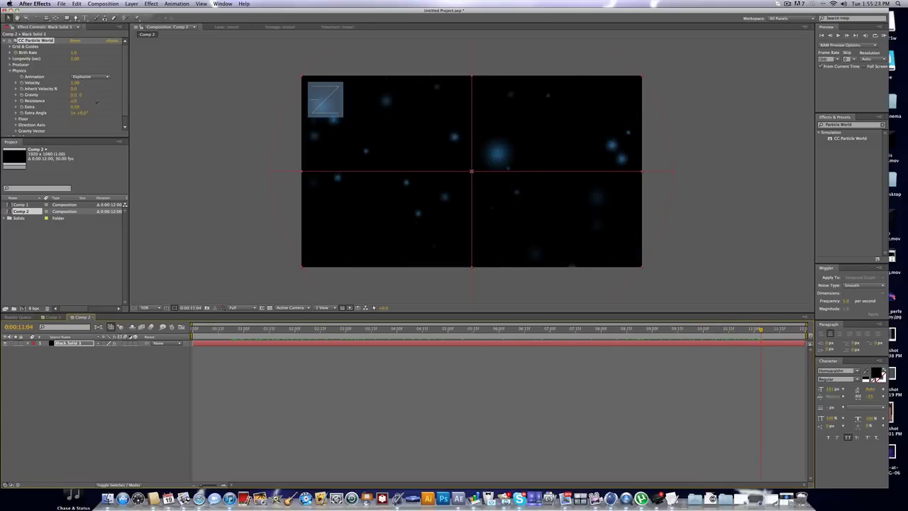
Step: Try a higher particle velocity in the Physics settings and restore it to 1.00
mouse_move(75, 83)
mouse_down()
mouse_move(30, 83)
mouse_move(440, 94)
mouse_move(6, 83)
mouse_move(87, 83)
mouse_up()
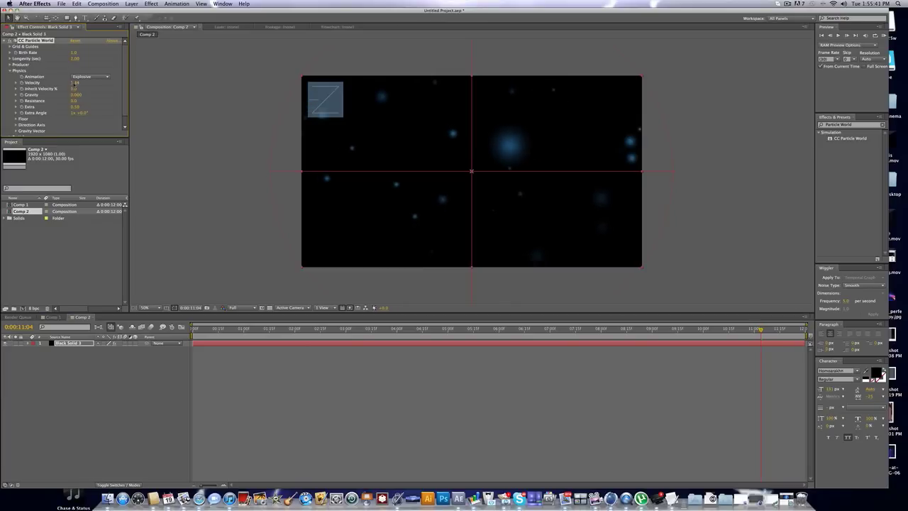
click(74, 83)
text(1)
key(Return)
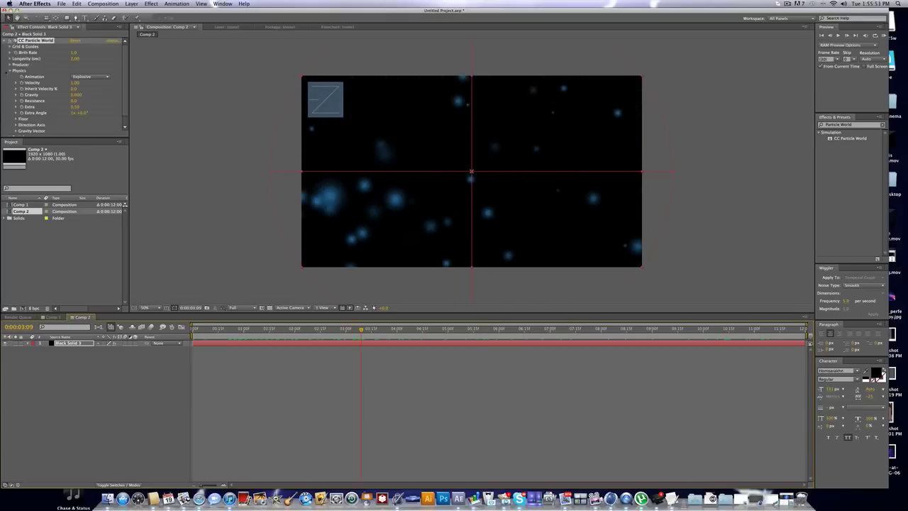
Step: Collapse the Physics settings, set the particles' birth rate to 0.4 and preview the animation along the timeline
click(6, 72)
click(10, 71)
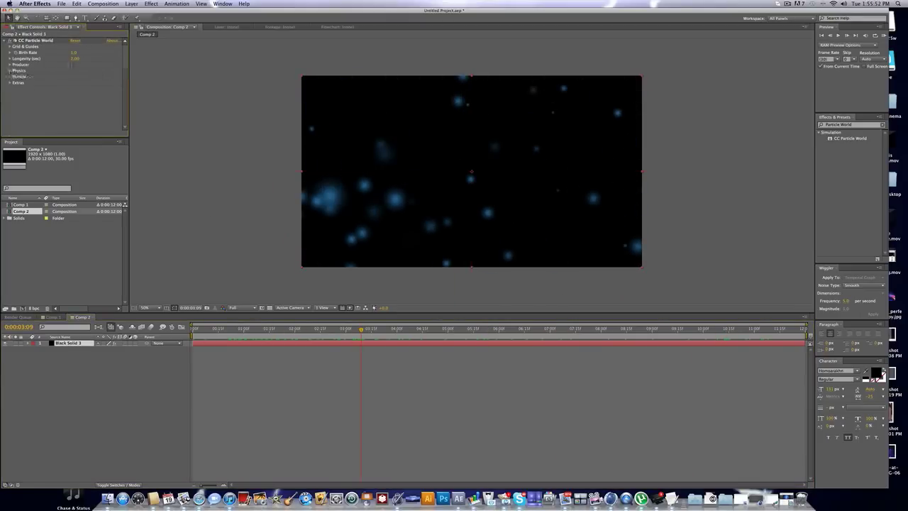
click(74, 53)
click(77, 53)
text(3)
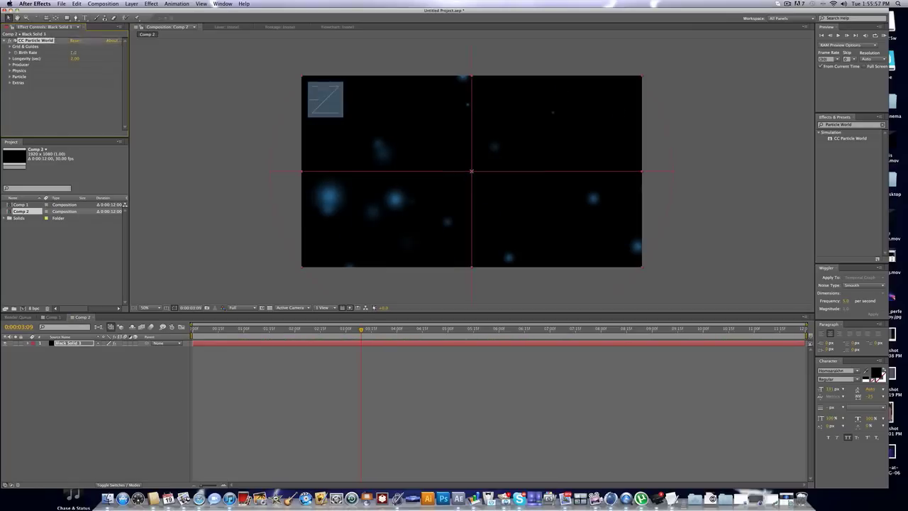
key(Return)
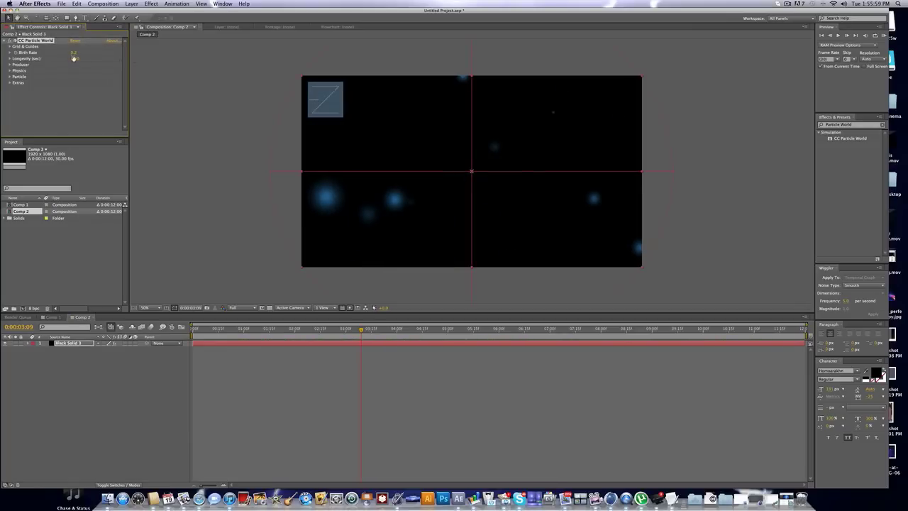
click(76, 53)
text(.4)
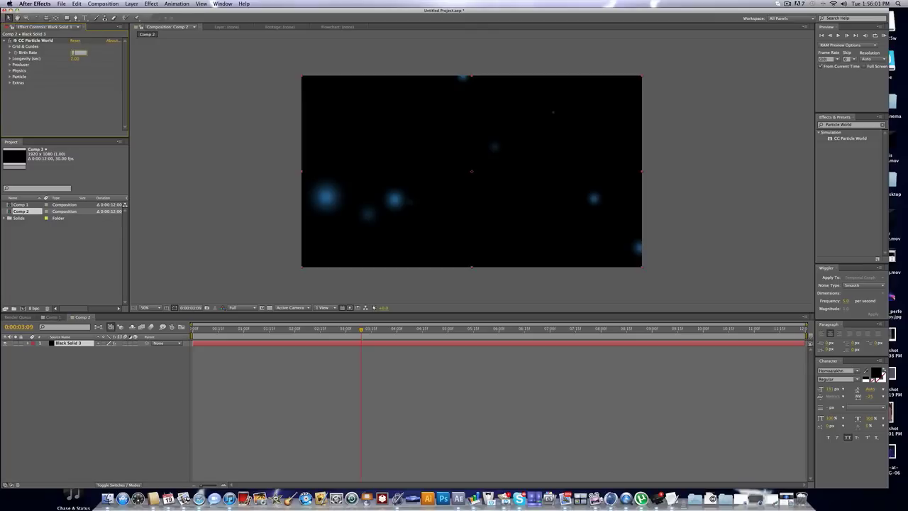
key(Return)
drag(274, 330, 534, 330)
drag(525, 299, 445, 286)
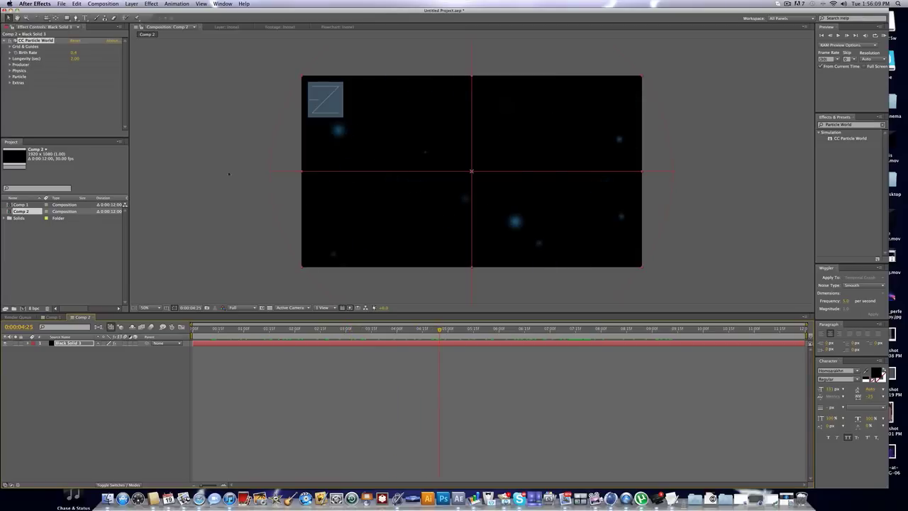